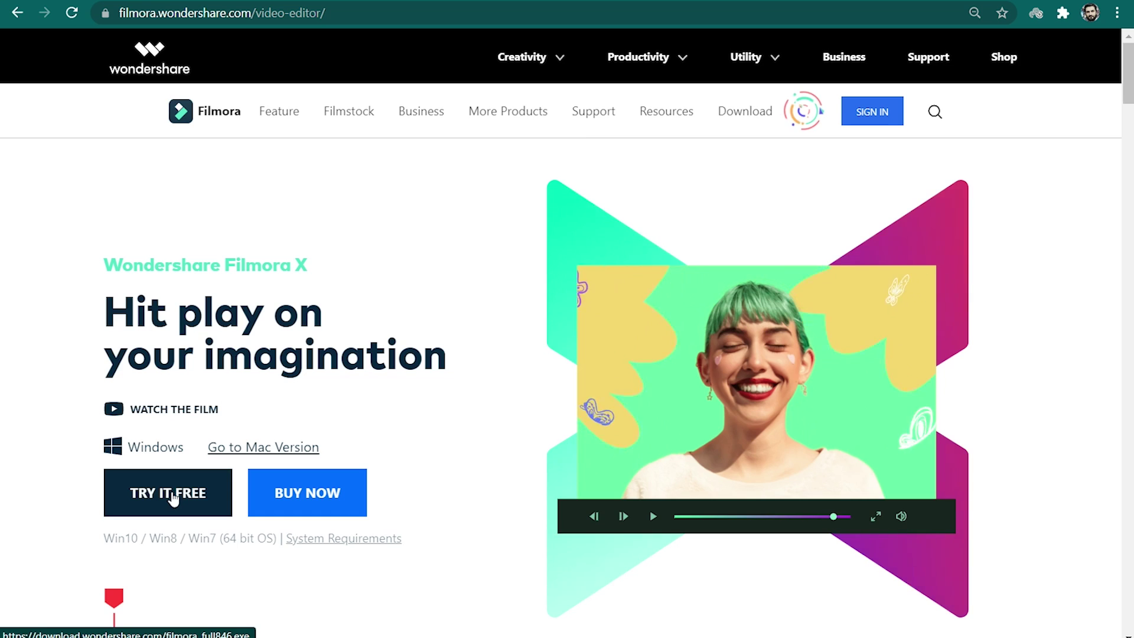
# Step: Start the free Filmora installer download from the Filmora video-editor page
pyautogui.click(169, 493)
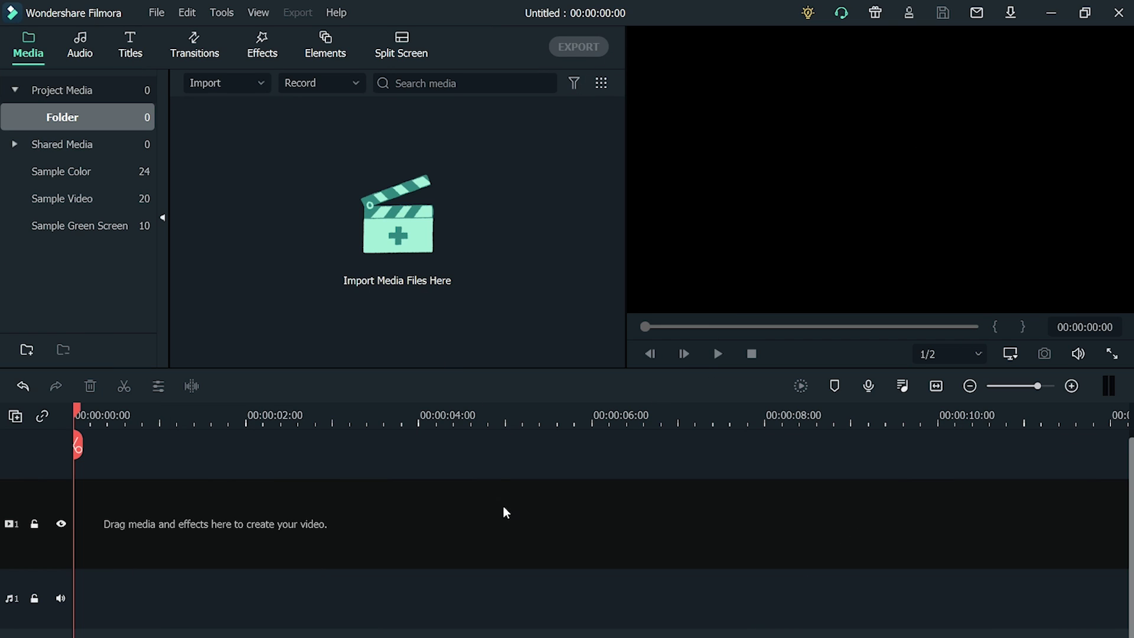
# Step: Import Shot 1 onto the video track, keeping the 1920 x 1080 25fps project settings
pyautogui.click(461, 312)
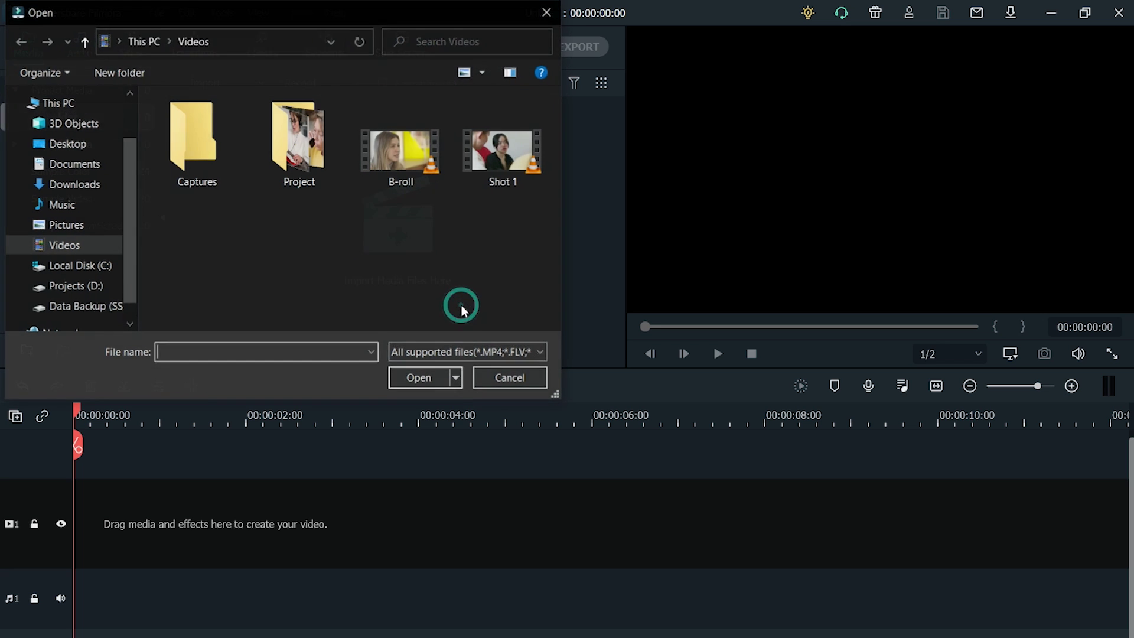
pyautogui.click(494, 185)
pyautogui.click(418, 378)
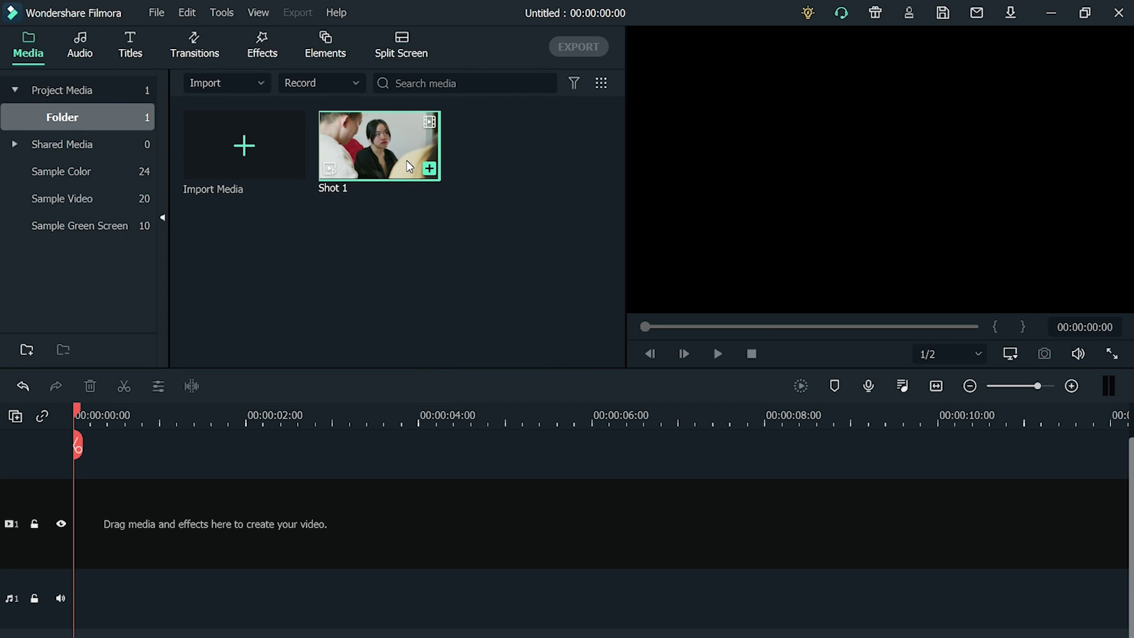
pyautogui.moveTo(326, 427); pyautogui.dragTo(382, 430)
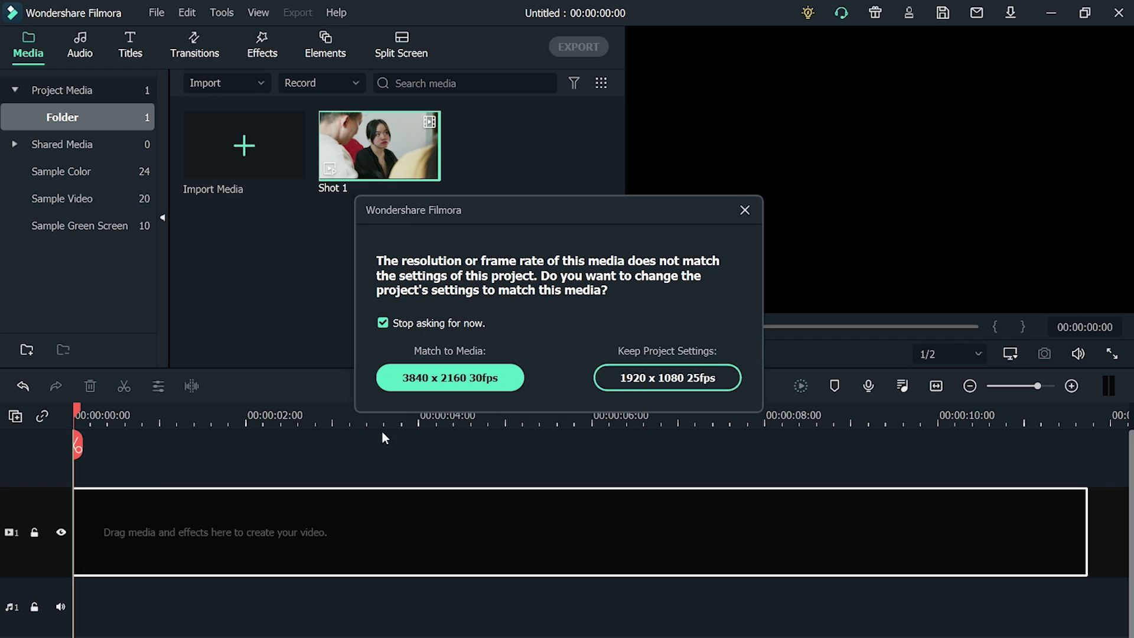
pyautogui.click(605, 379)
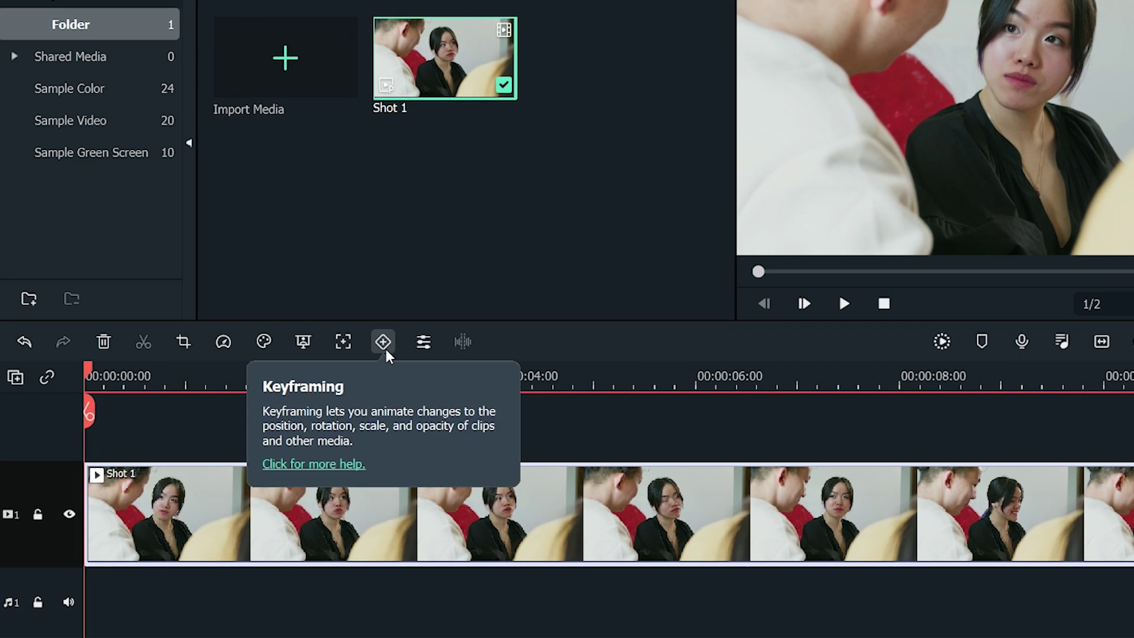
# Step: Add a keyframe near 5 seconds that scales Shot 1 to 147.77% with Y at -64
pyautogui.click(384, 343)
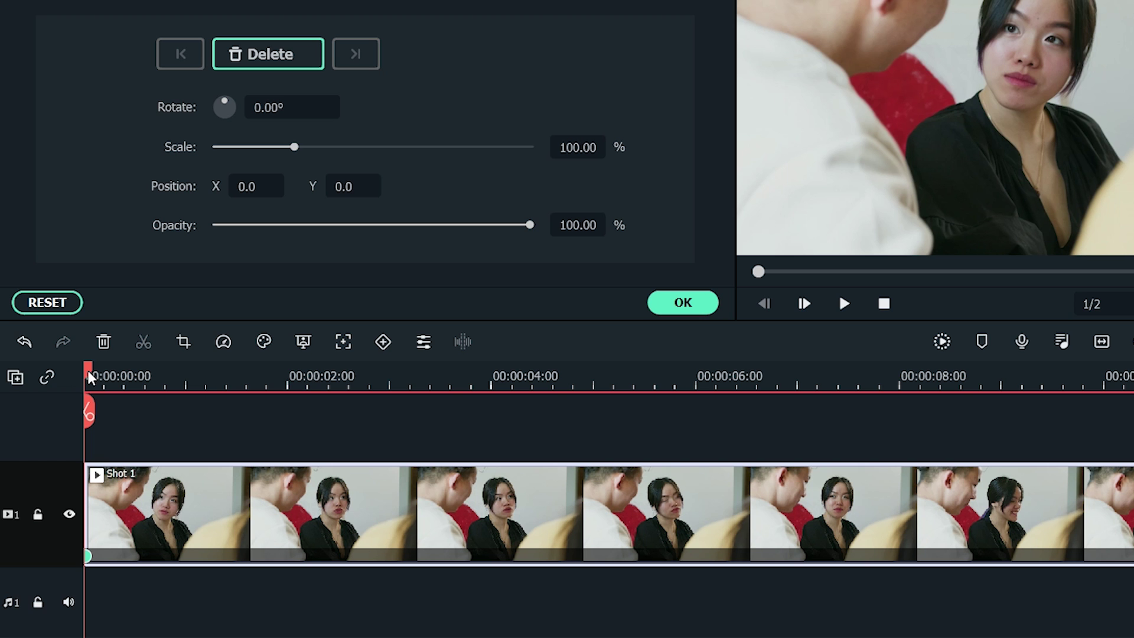
pyautogui.moveTo(89, 376); pyautogui.dragTo(359, 408)
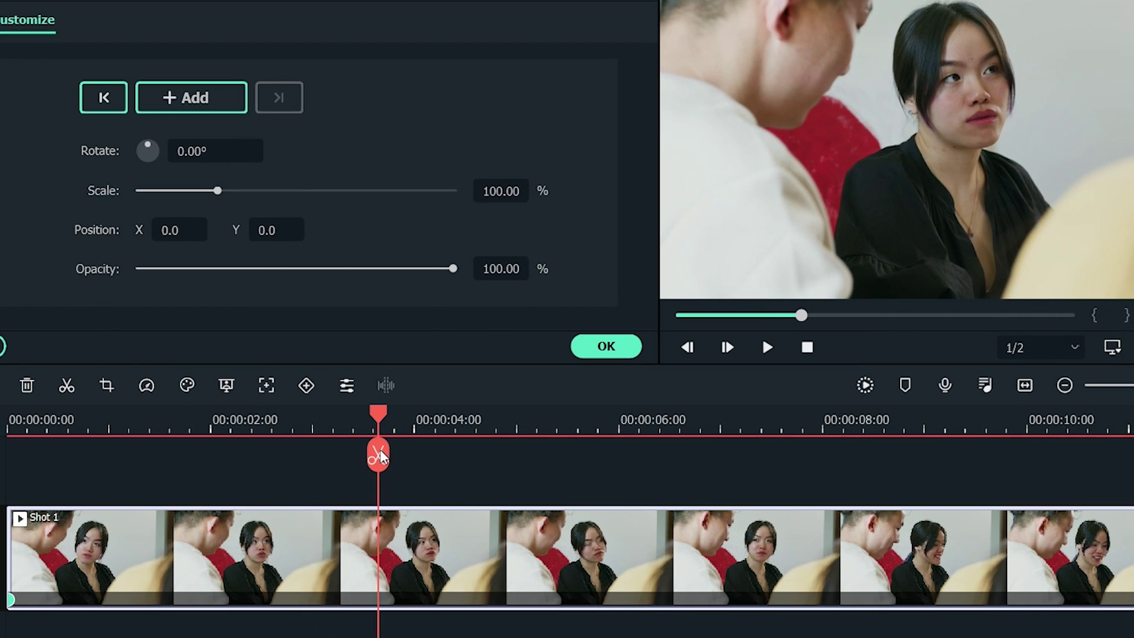
pyautogui.moveTo(321, 430)
pyautogui.mouseDown()
pyautogui.moveTo(398, 457)
pyautogui.moveTo(544, 426)
pyautogui.mouseUp()
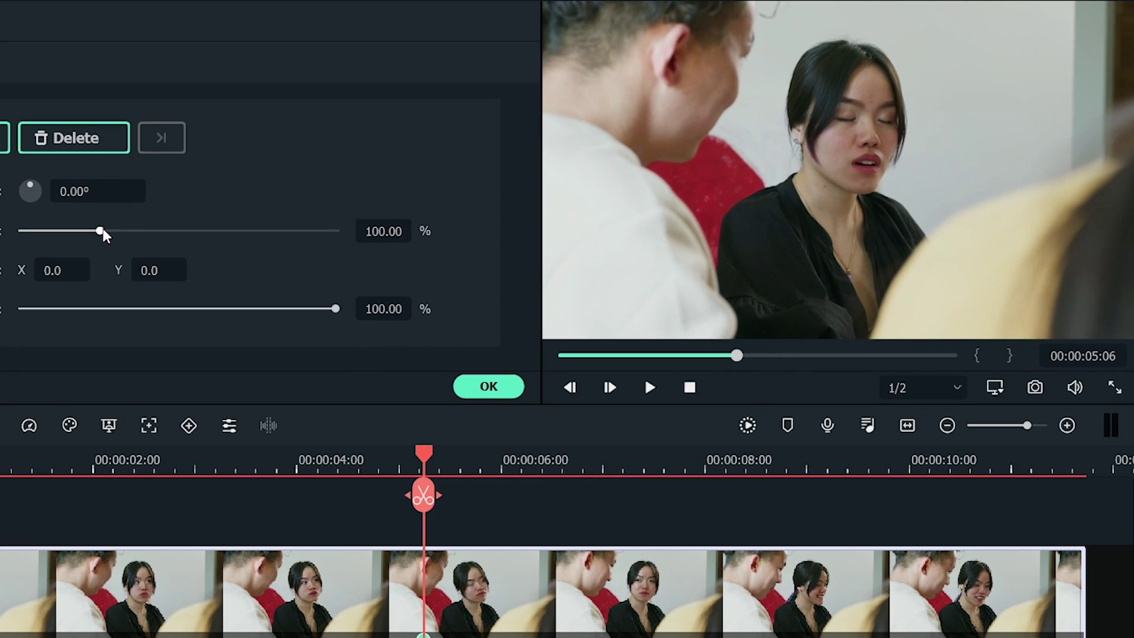
pyautogui.moveTo(105, 233); pyautogui.dragTo(142, 236)
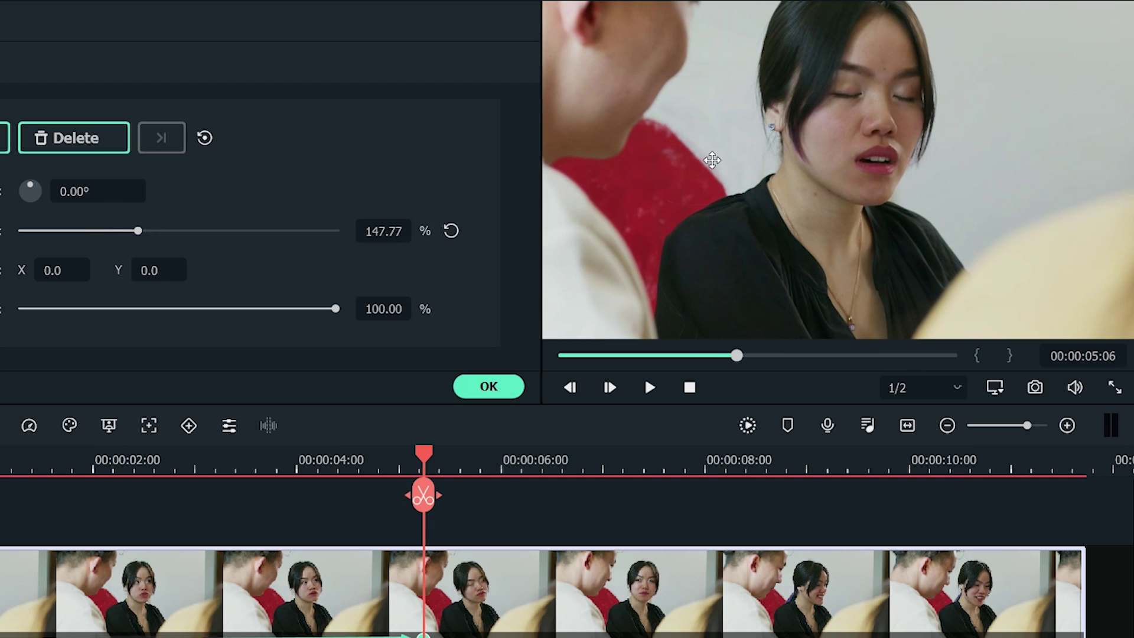
pyautogui.moveTo(715, 166); pyautogui.dragTo(710, 211)
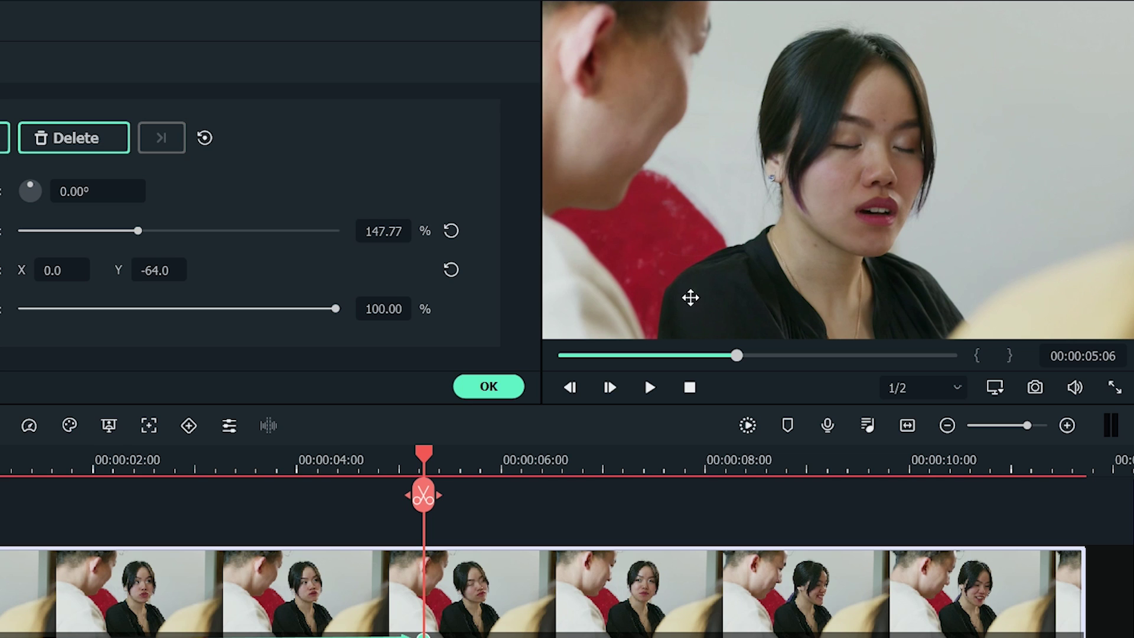
# Step: Render the timeline preview and play back Shot 1's gradual zoom-in
pyautogui.click(689, 387)
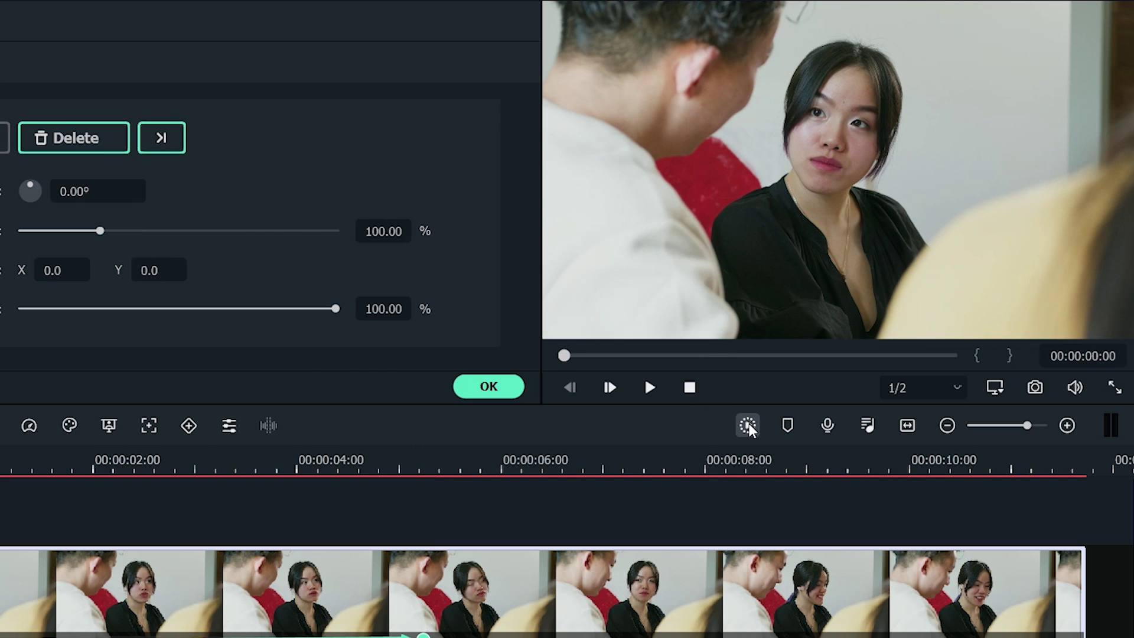
pyautogui.click(748, 425)
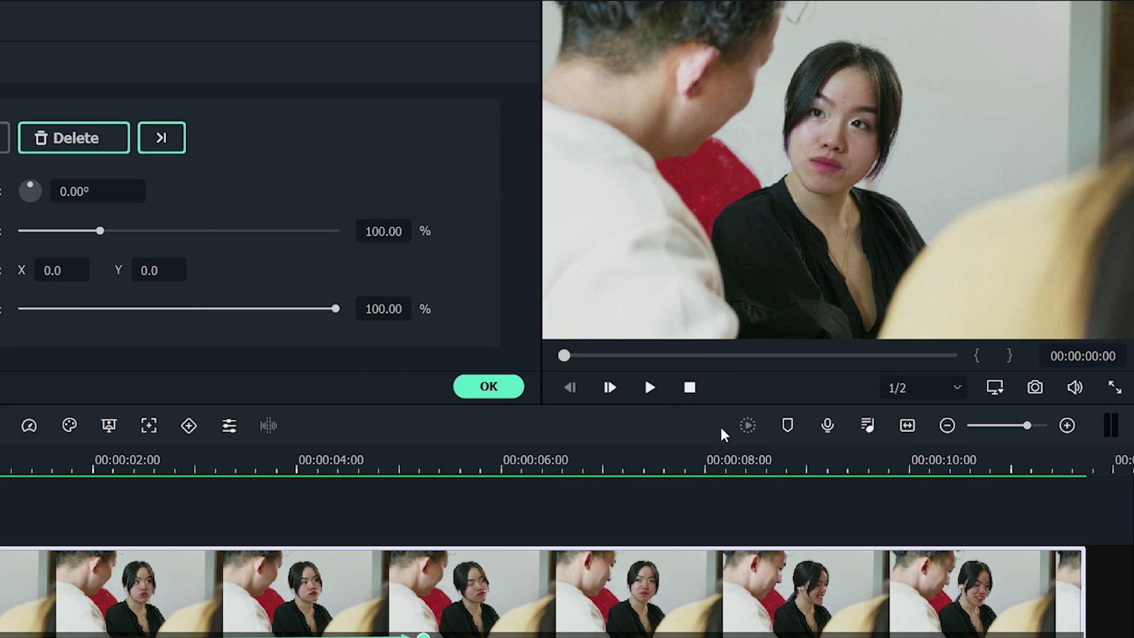
pyautogui.click(652, 387)
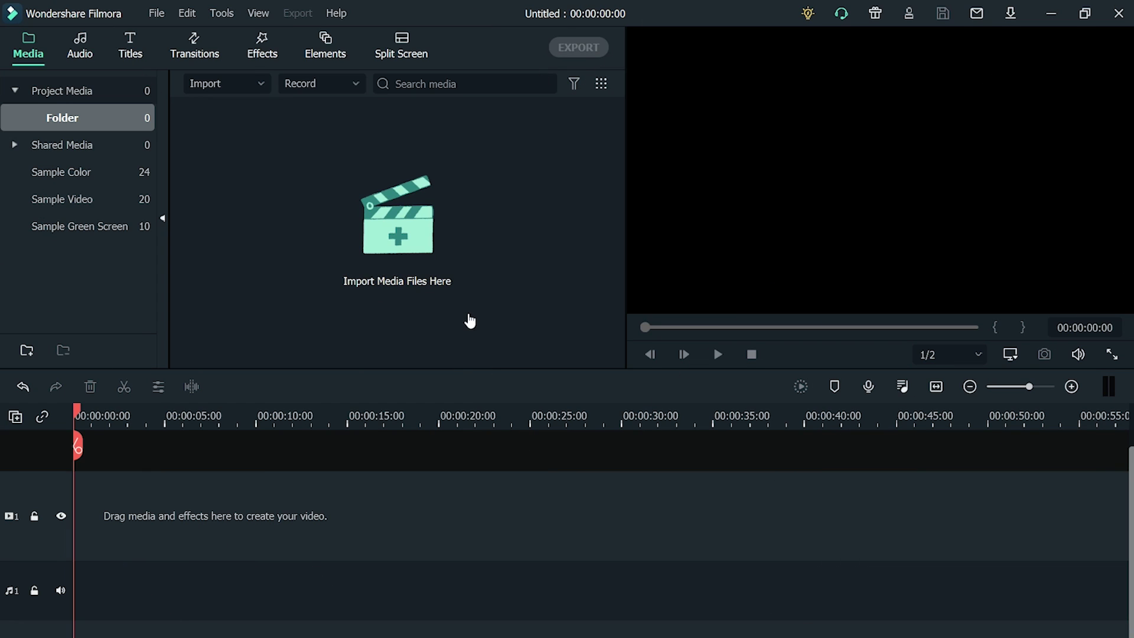
# Step: Import the Dance Broll clip and open it in Auto Reframe
pyautogui.click(469, 321)
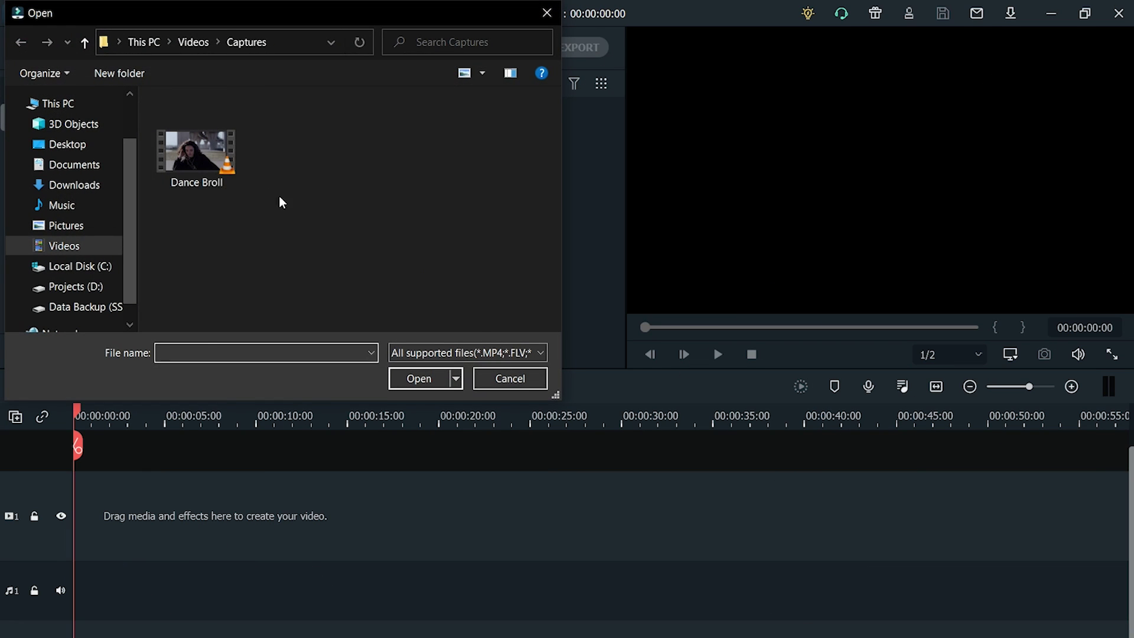
pyautogui.click(222, 164)
pyautogui.click(408, 379)
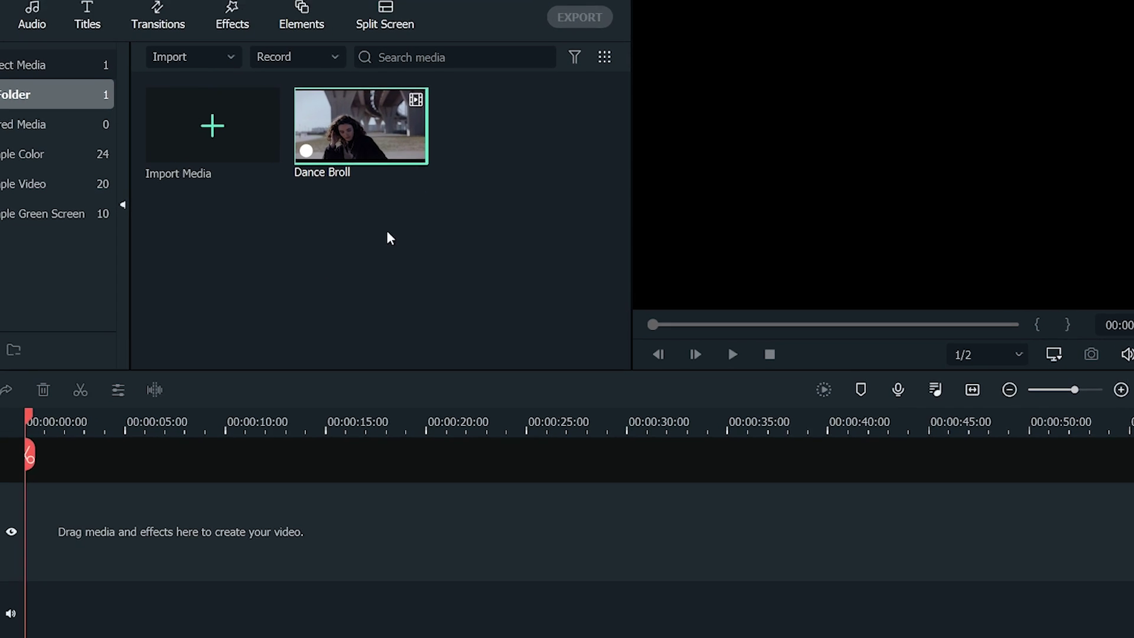
pyautogui.rightClick(356, 119)
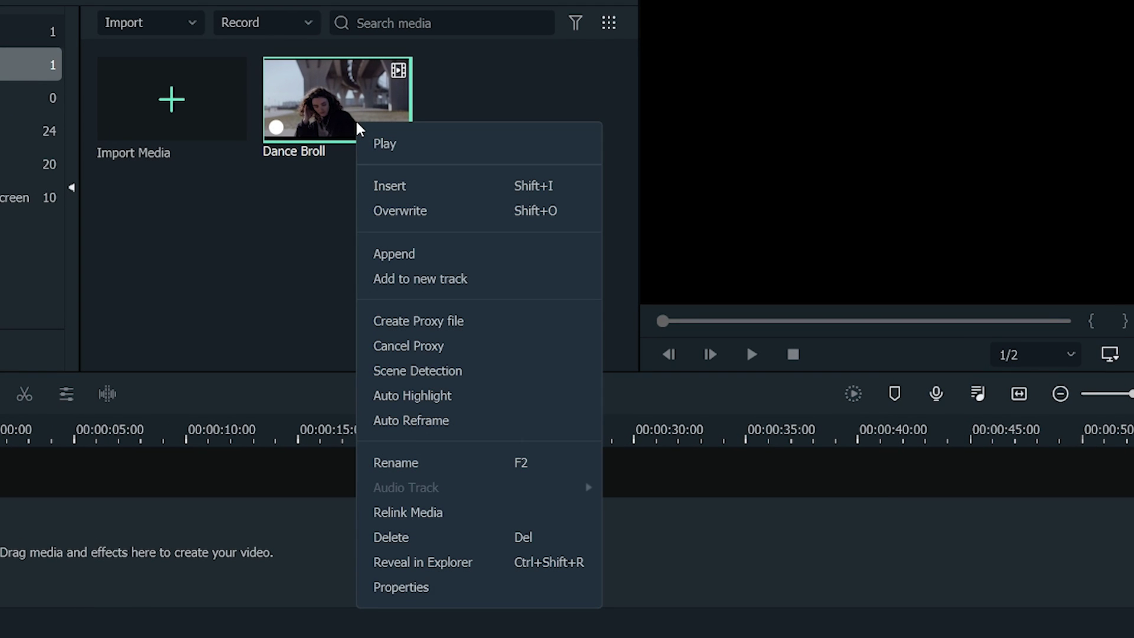
pyautogui.click(492, 422)
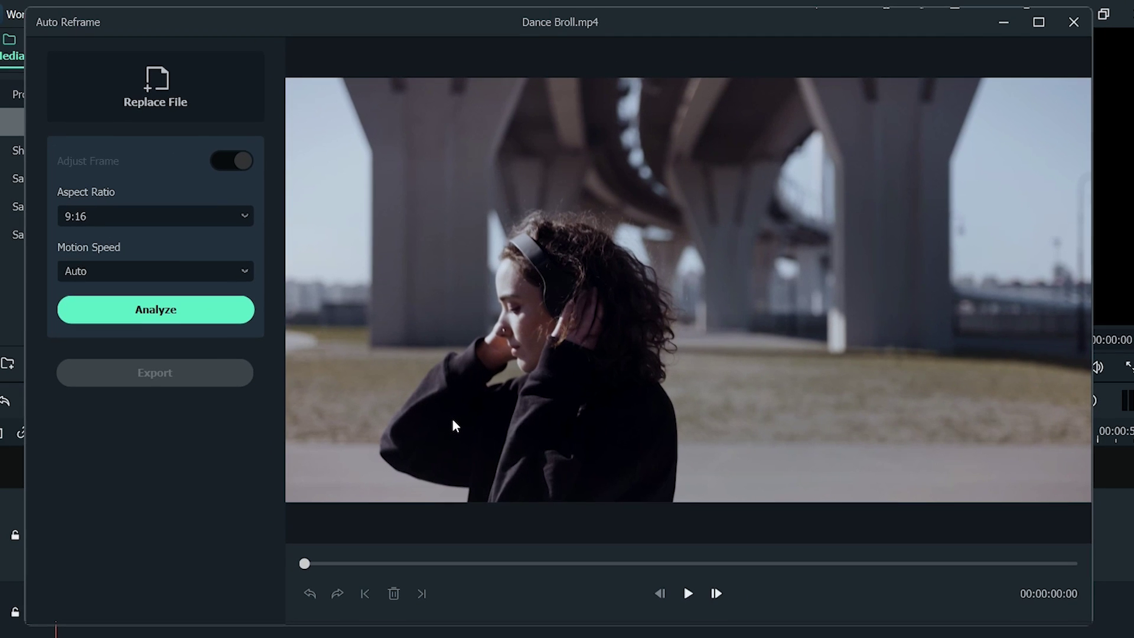
# Step: Analyze Dance Broll with a 9:16 aspect ratio so the frame tracks the dancer
pyautogui.click(244, 217)
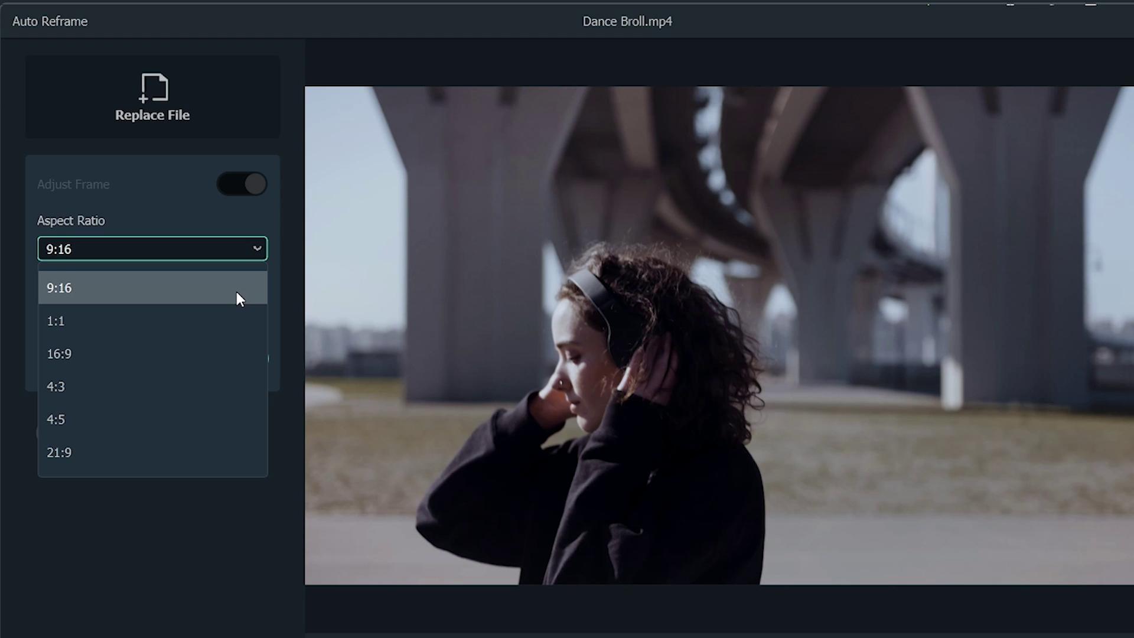
pyautogui.click(237, 297)
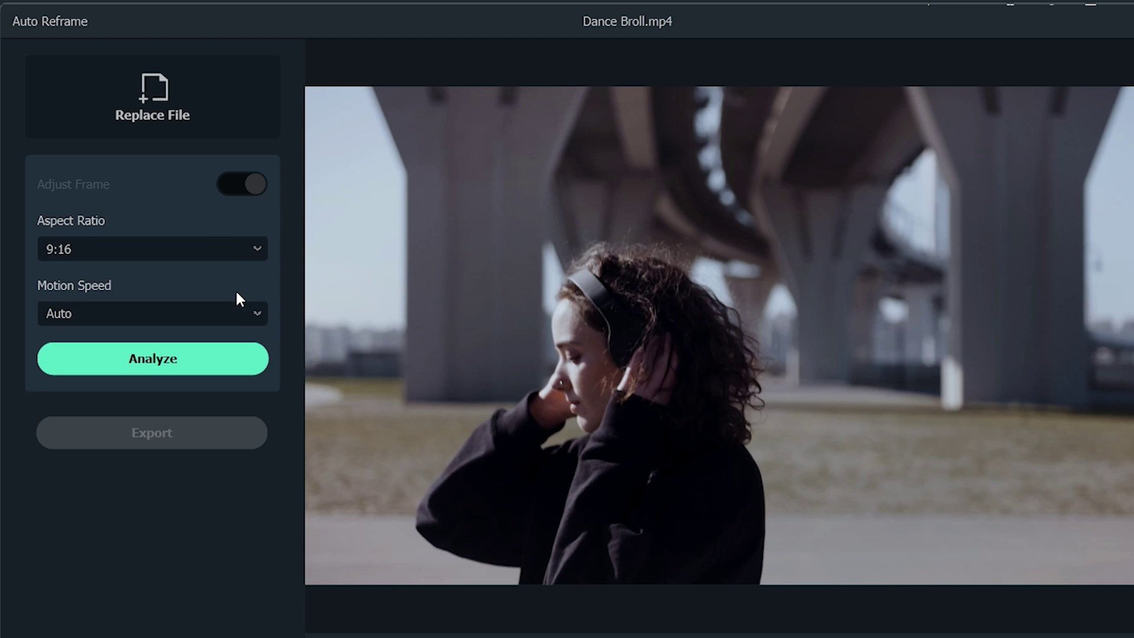
pyautogui.click(220, 354)
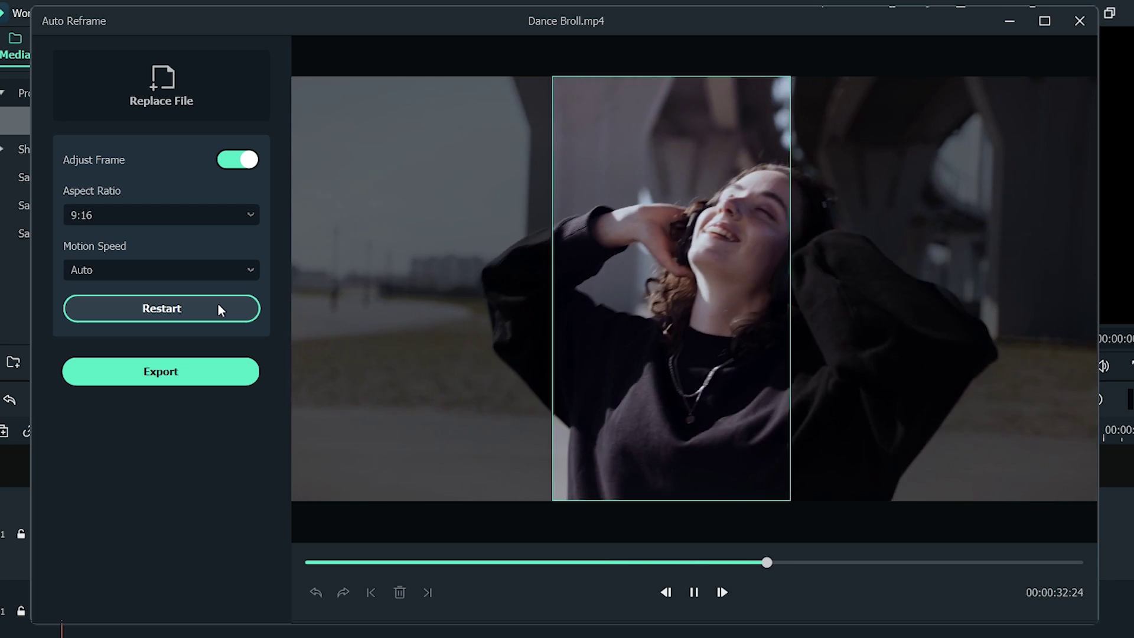
# Step: Shift the 9:16 crop right around 33 seconds, then play only the cropped result
pyautogui.click(694, 594)
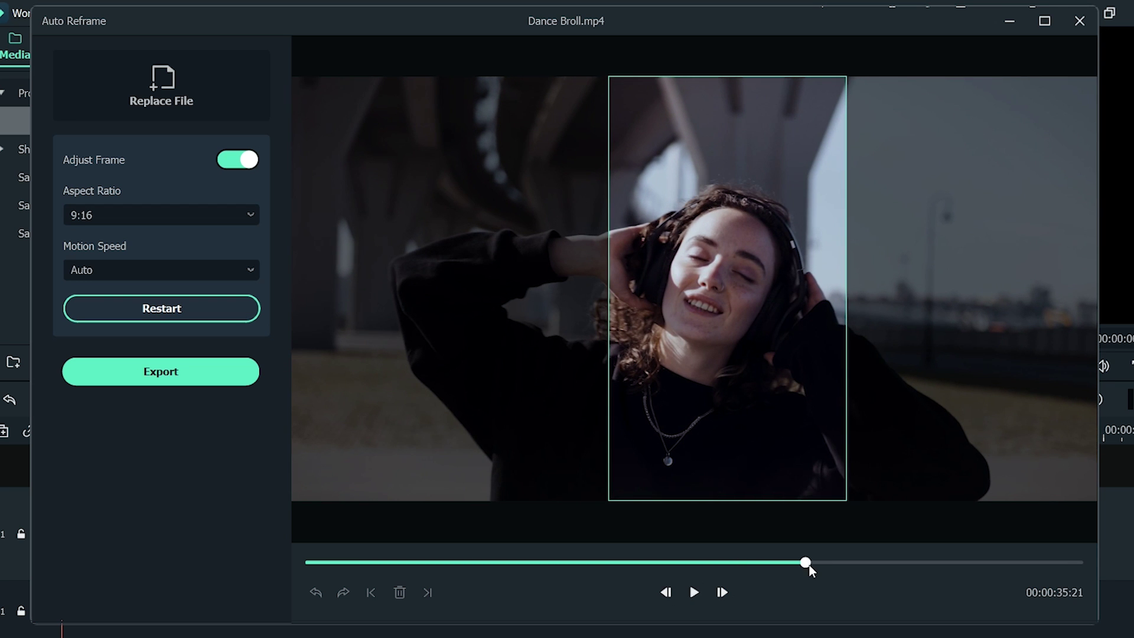
pyautogui.moveTo(805, 561); pyautogui.dragTo(784, 566)
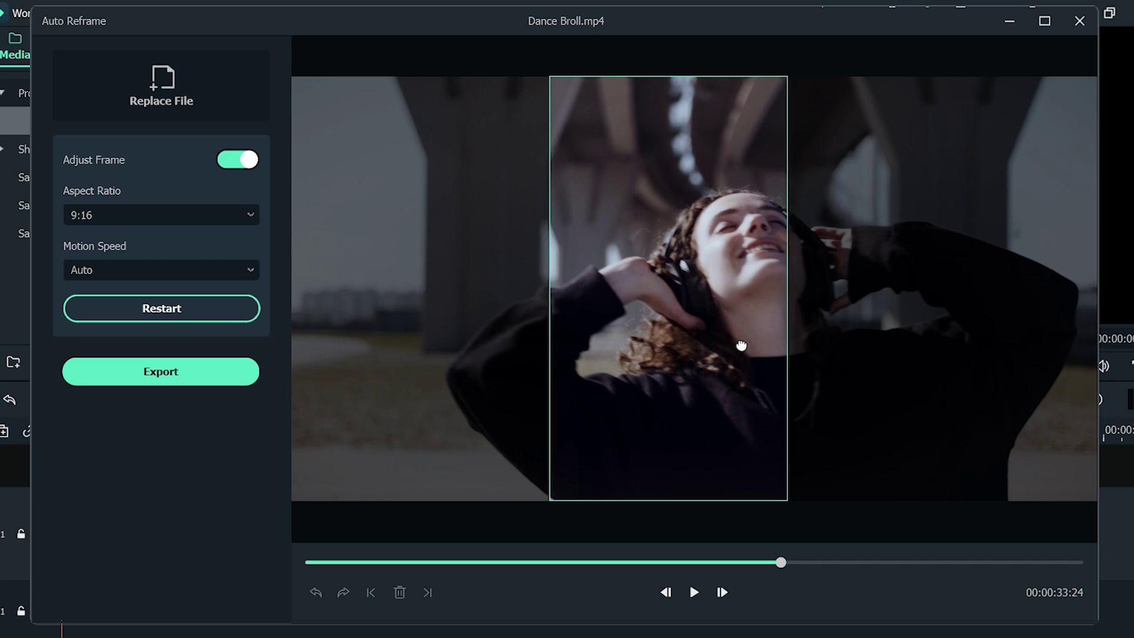
pyautogui.moveTo(741, 346); pyautogui.dragTo(769, 345)
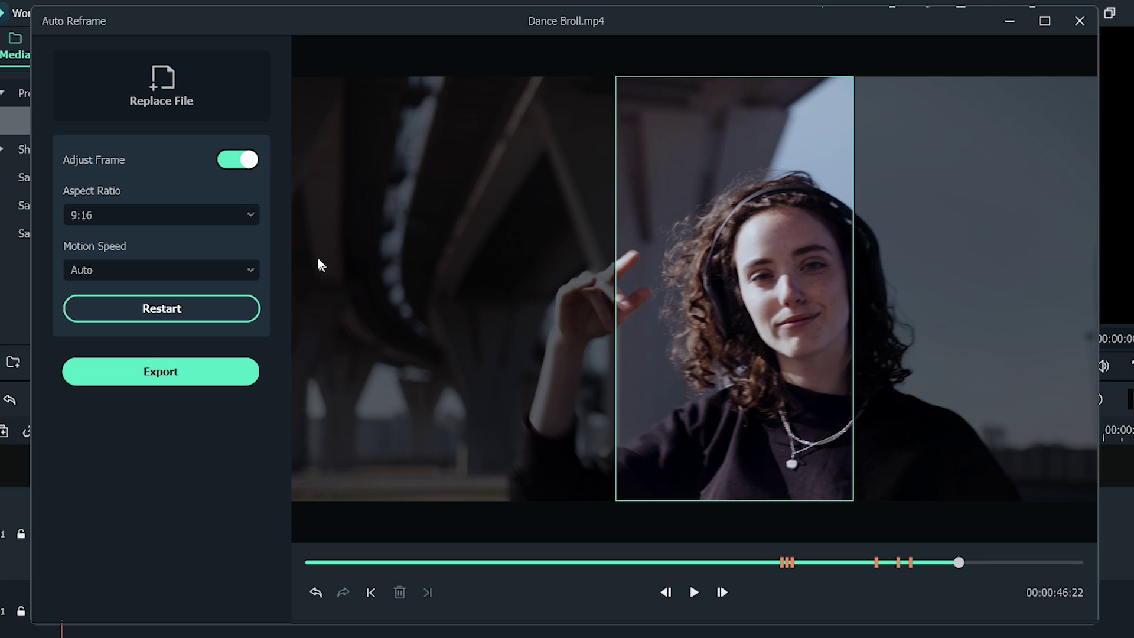
pyautogui.click(235, 162)
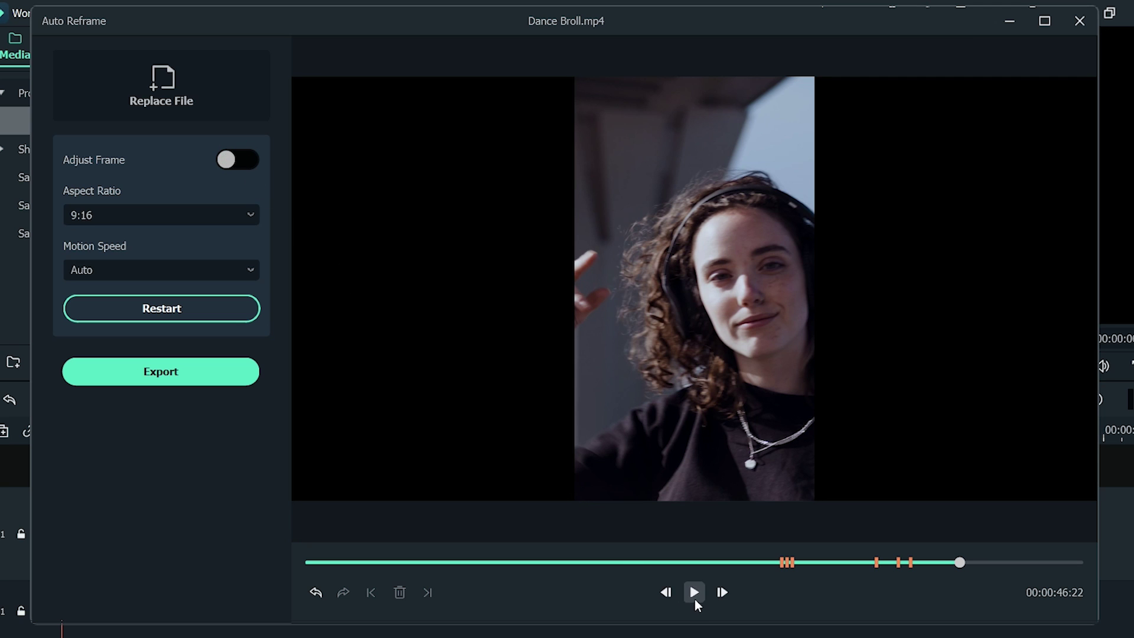
pyautogui.click(837, 562)
pyautogui.click(696, 593)
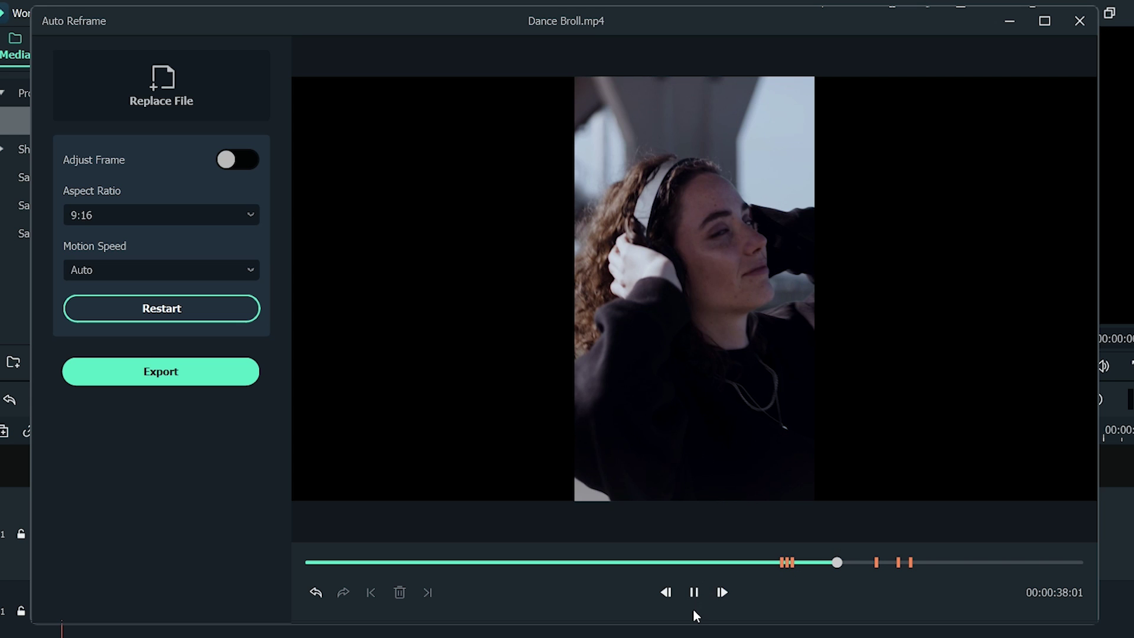